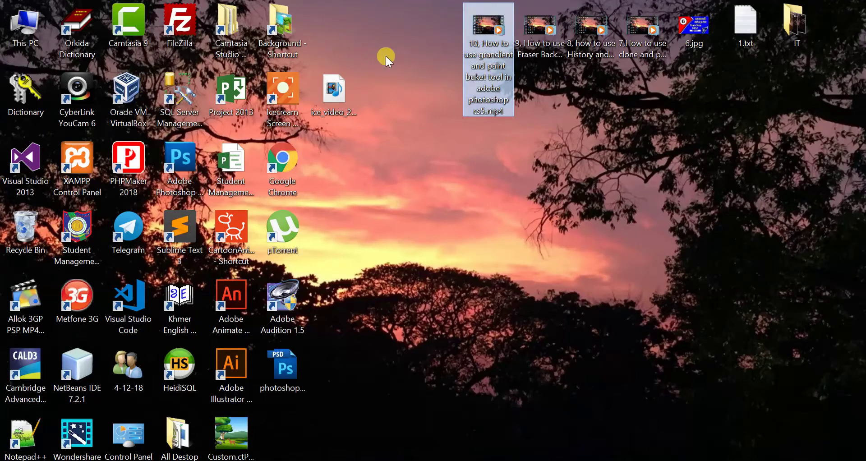
Move the Icecream video icon to the desktop's top row and refresh the desktop
left_click_drag(332, 93, 326, 30)
left_click(408, 121)
left_click(456, 156)
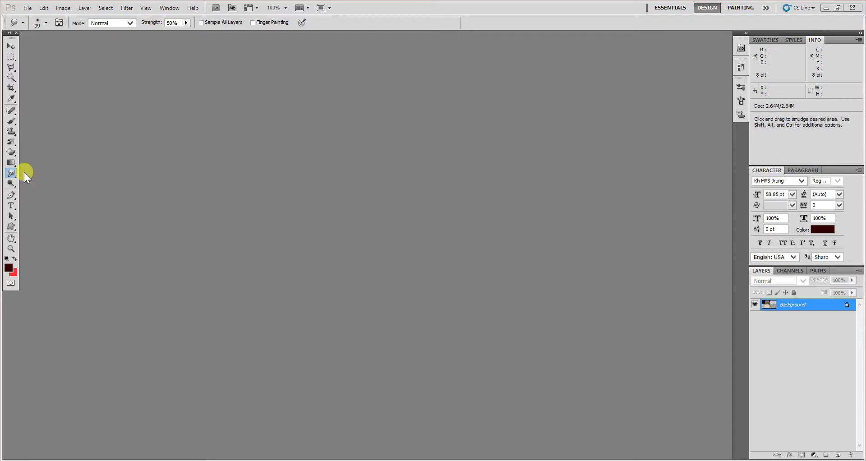
Look through the Gradient and Blur/Sharpen/Smudge tool flyouts, then bring up the Open dialog on the photo folder
left_click(9, 164)
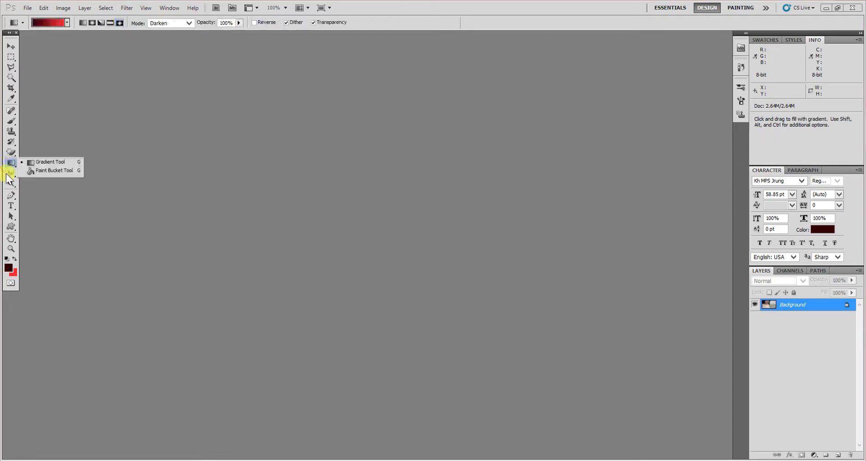
left_click(10, 173)
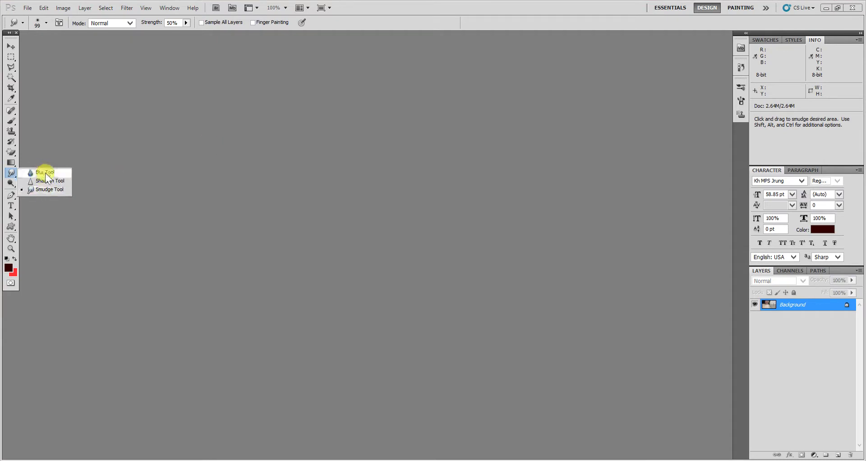
left_click(111, 241)
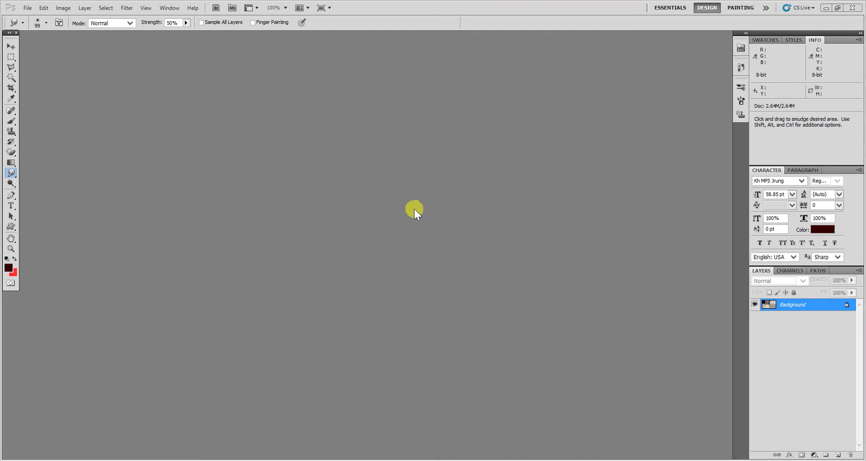
double_click(414, 209)
left_click_drag(614, 87, 632, 175)
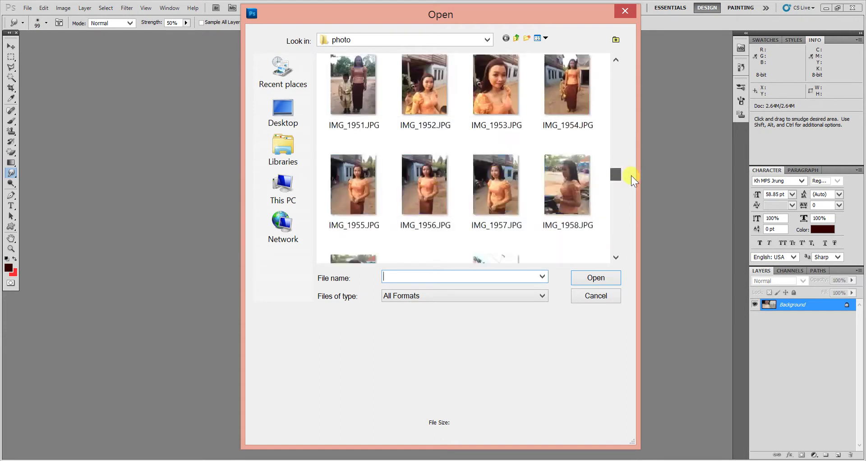
Open IMG_1953.JPG in its own floating window, close IMG_1364, and move the window up-left
left_click(502, 84)
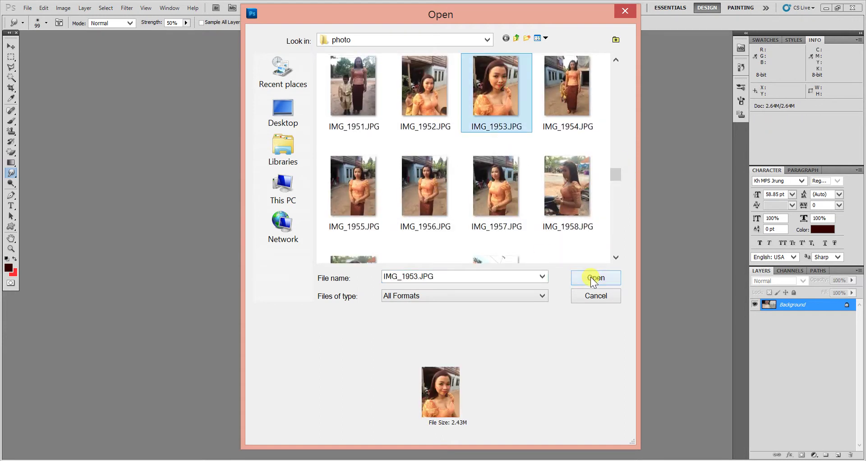
left_click(591, 277)
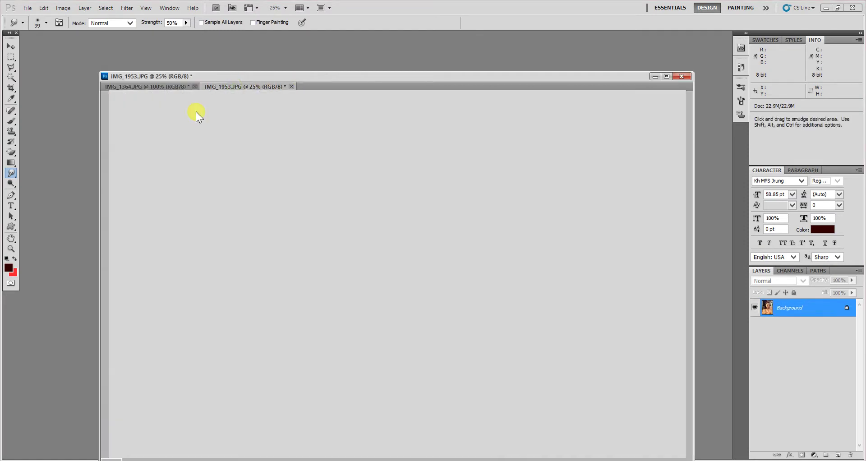
left_click_drag(234, 86, 253, 79)
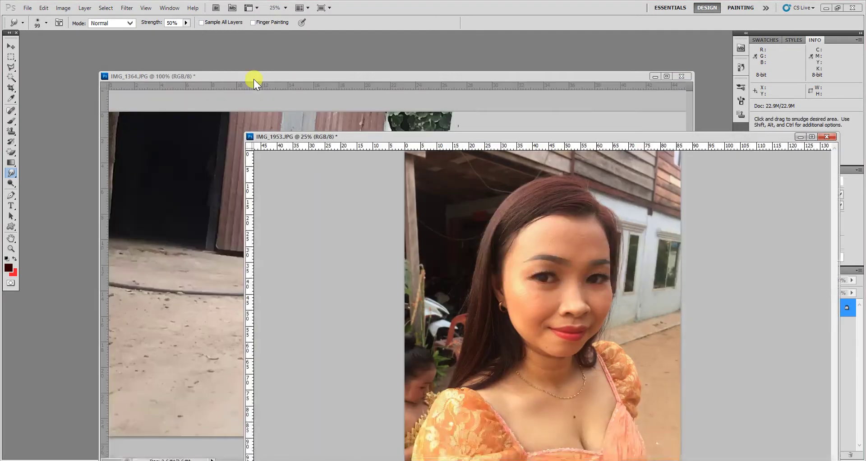
left_click(254, 80)
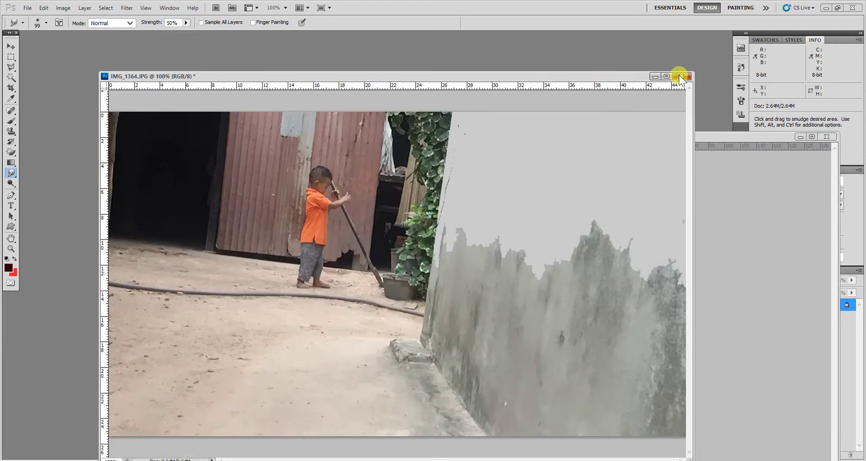
left_click(683, 76)
left_click(436, 180)
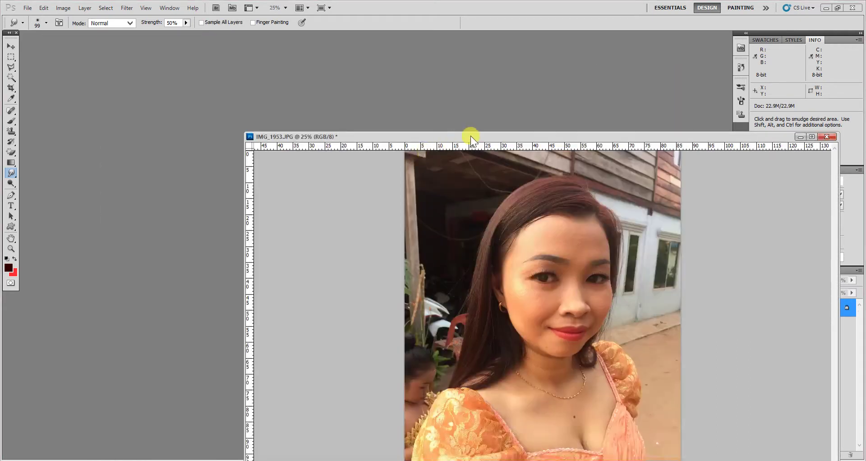
left_click_drag(470, 136, 320, 50)
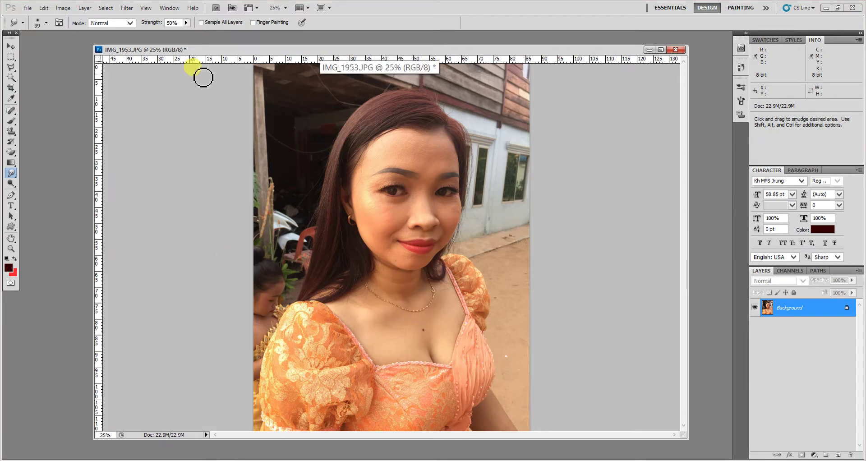
Select the Blur Tool with a 119 px brush
left_click_drag(228, 49, 236, 49)
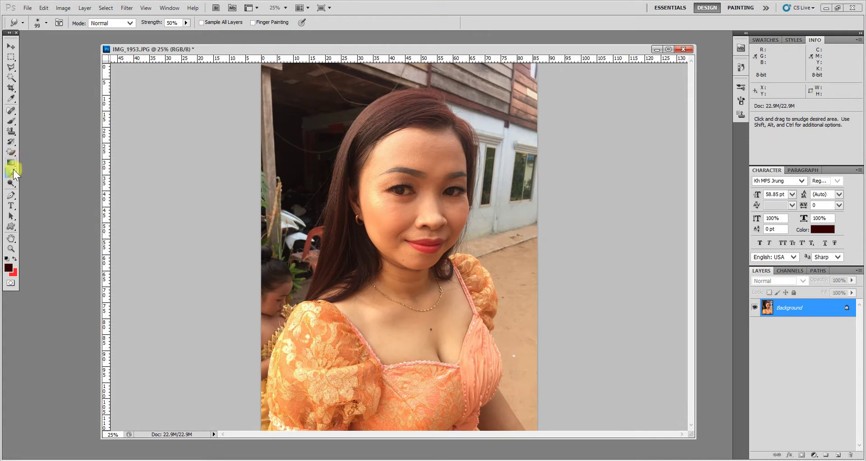
left_click_drag(13, 174, 31, 176)
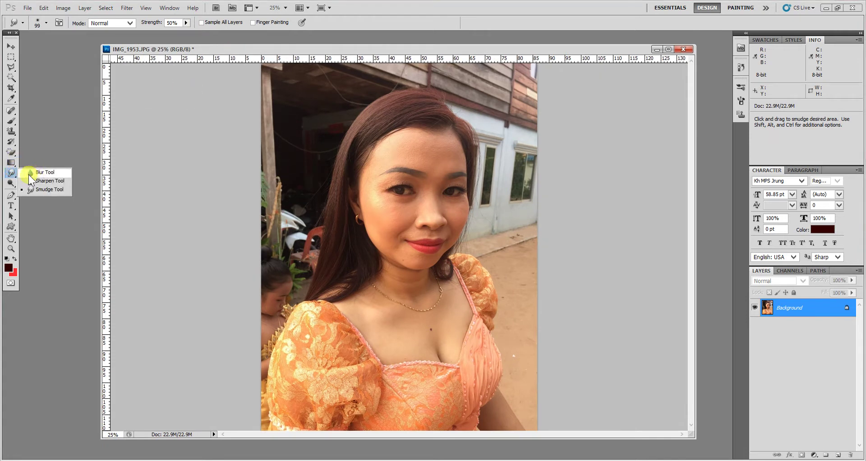
left_click(28, 173)
left_click_drag(18, 172, 24, 171)
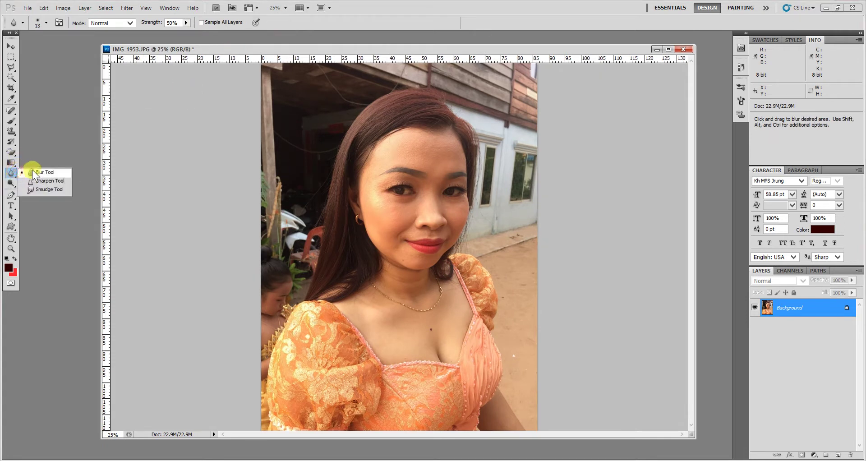
left_click(32, 173)
right_click(383, 222)
left_click_drag(405, 240, 443, 240)
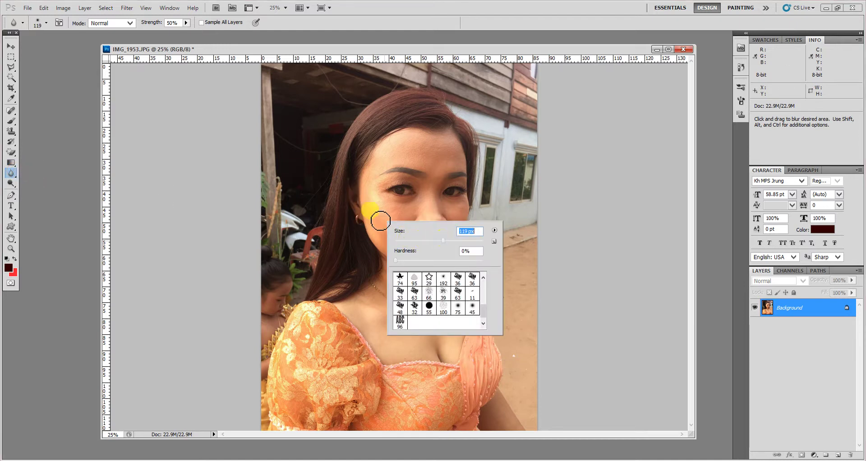
left_click(598, 179)
Zoom in on the face, blur the cheek, then blur the under-eye skin at 69% strength
key("ctrl+plus")
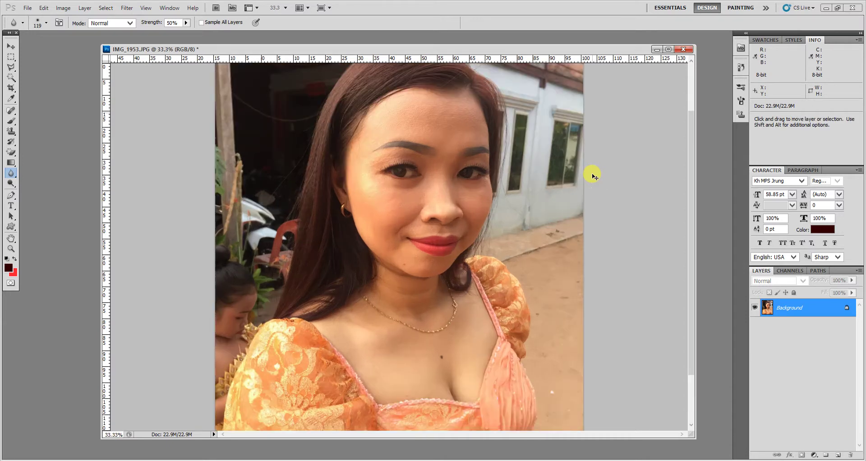
key("ctrl+plus")
key("ctrl+plus")
key("ctrl+plus")
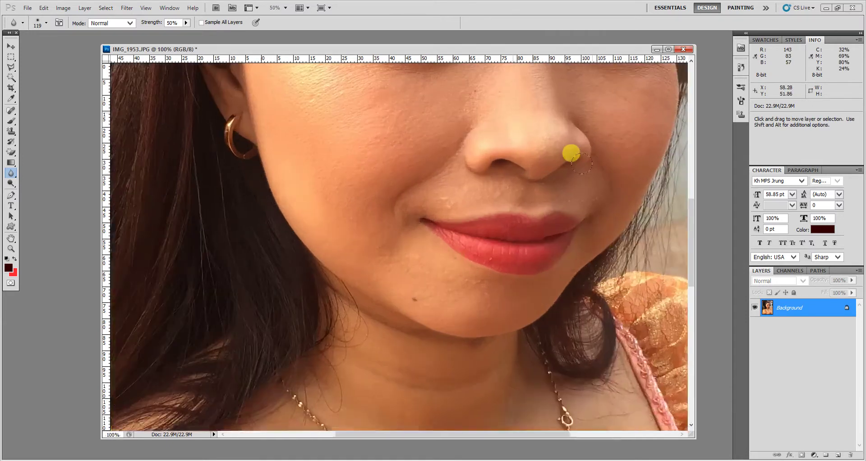
mouse_move(453, 149)
left_mouse_down()
mouse_move(422, 197)
mouse_move(413, 183)
mouse_move(362, 175)
left_mouse_up()
mouse_move(355, 144)
left_mouse_down()
mouse_move(331, 198)
mouse_move(416, 212)
mouse_move(442, 191)
mouse_move(441, 166)
mouse_move(436, 206)
mouse_move(397, 245)
mouse_move(357, 250)
mouse_move(389, 181)
mouse_move(356, 161)
left_mouse_up()
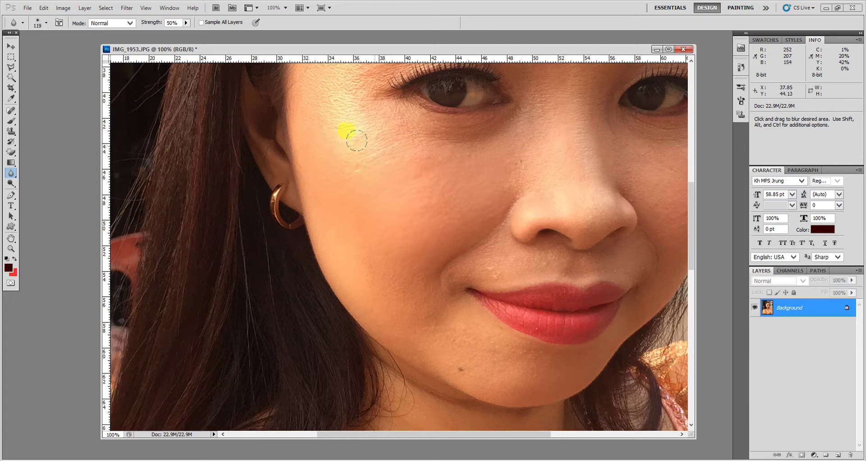
left_click_drag(434, 190, 315, 194)
mouse_move(514, 164)
left_mouse_down()
mouse_move(414, 147)
mouse_move(405, 122)
mouse_move(383, 168)
mouse_move(398, 178)
mouse_move(378, 179)
mouse_move(407, 131)
mouse_move(401, 153)
mouse_move(365, 166)
mouse_move(410, 179)
mouse_move(394, 162)
mouse_move(366, 180)
mouse_move(310, 179)
mouse_move(174, 40)
left_mouse_up()
left_click(186, 23)
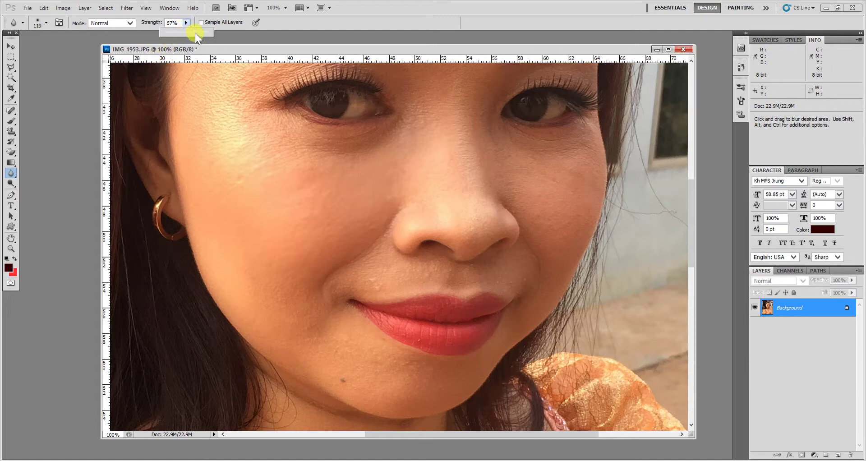
mouse_move(270, 135)
left_mouse_down()
mouse_move(350, 154)
mouse_move(266, 149)
mouse_move(333, 147)
mouse_move(356, 193)
mouse_move(273, 225)
mouse_move(335, 192)
mouse_move(292, 250)
mouse_move(508, 175)
mouse_move(464, 141)
mouse_move(451, 165)
mouse_move(256, 205)
mouse_move(314, 201)
mouse_move(284, 211)
left_mouse_up()
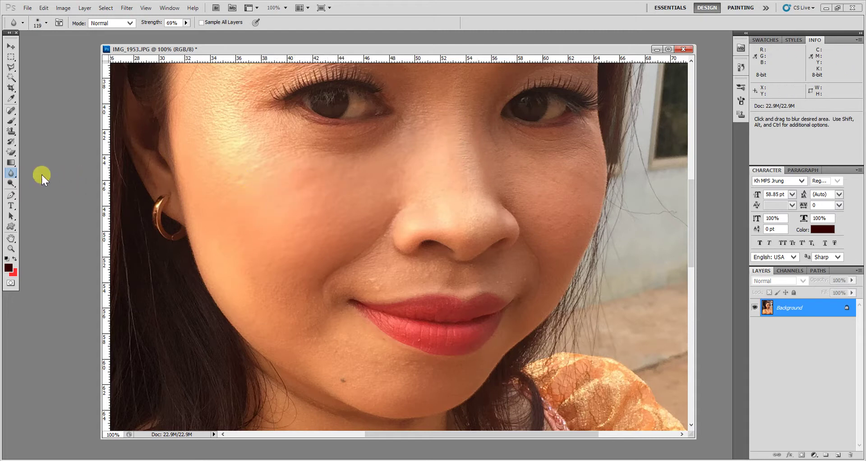
Sharpen the cheek right of the nose with a 199 px Sharpen Tool brush at 50% strength
left_click_drag(11, 173, 33, 181)
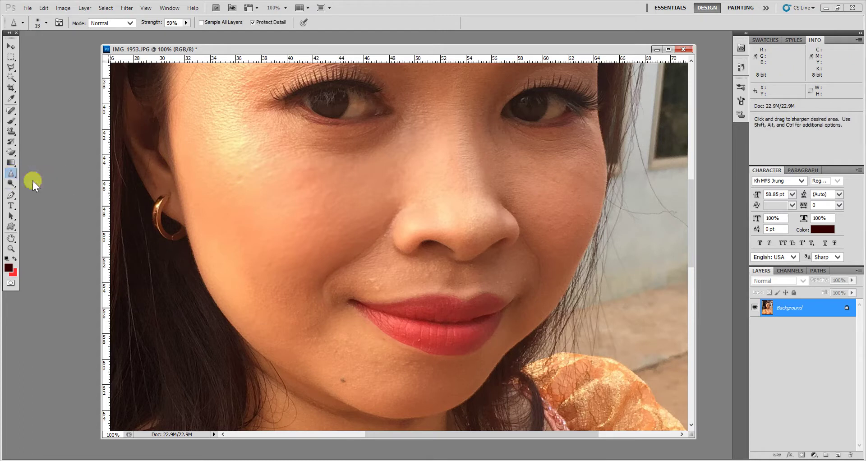
right_click(263, 212)
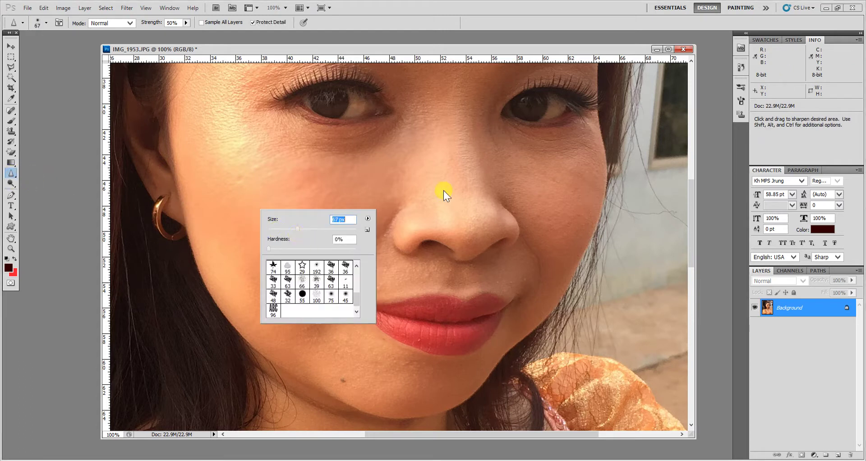
right_click(551, 197)
left_click_drag(587, 216, 619, 217)
left_click(509, 151)
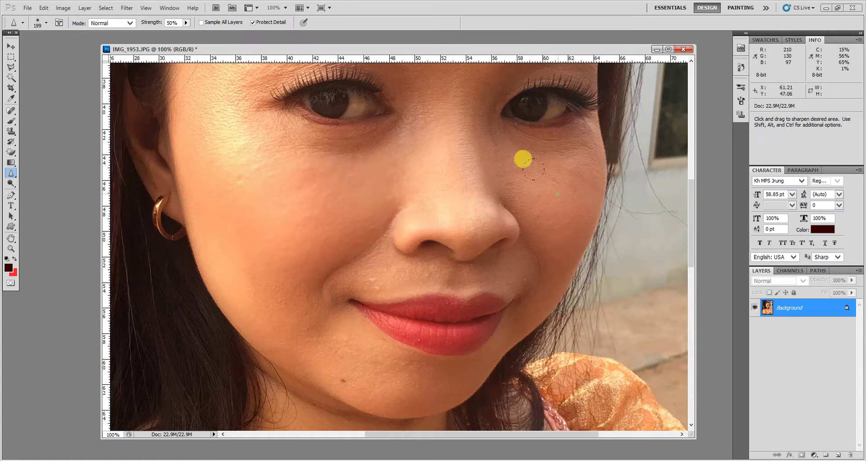
mouse_move(523, 159)
left_mouse_down()
mouse_move(553, 235)
mouse_move(523, 171)
left_mouse_up()
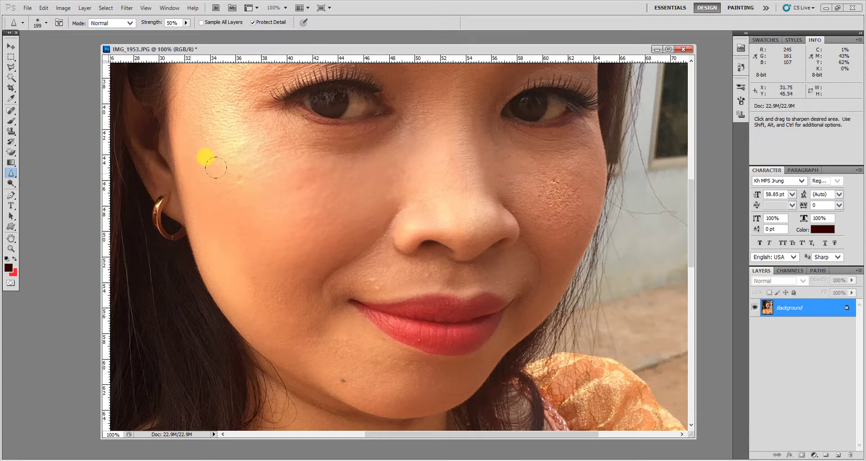
left_click(12, 178)
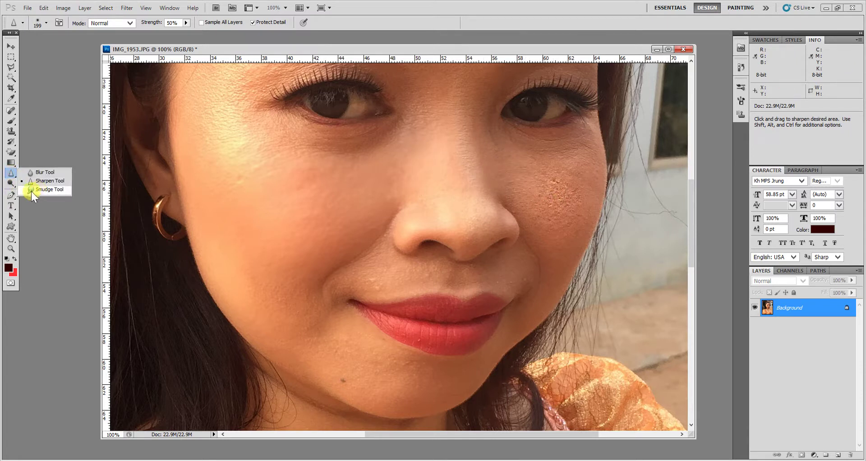
Smudge the skin along the nose bridge with the Smudge Tool, then zoom out to the whole portrait
left_click(40, 191)
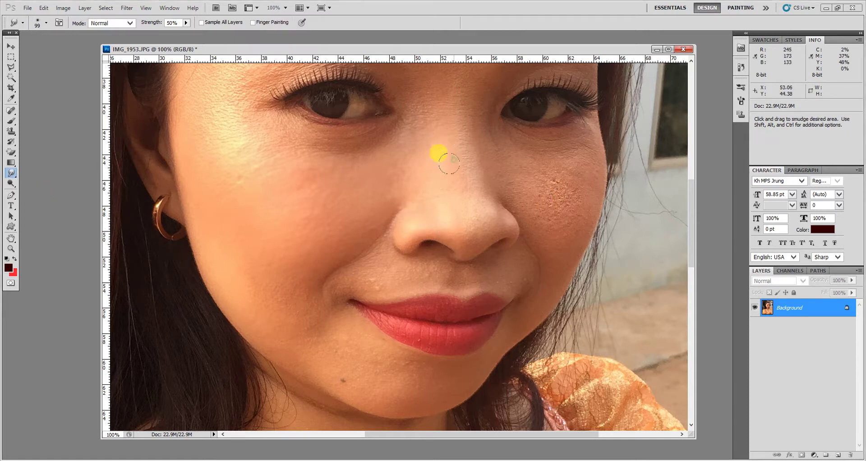
mouse_move(451, 174)
left_mouse_down()
mouse_move(452, 153)
mouse_move(456, 201)
mouse_move(463, 178)
mouse_move(468, 215)
mouse_move(455, 222)
mouse_move(450, 142)
mouse_move(447, 201)
mouse_move(457, 126)
left_mouse_up()
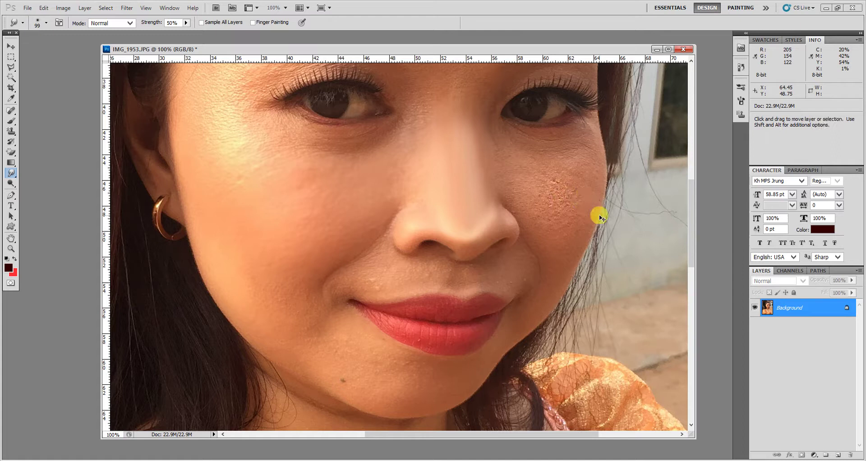
key("ctrl+minus")
key("ctrl+minus")
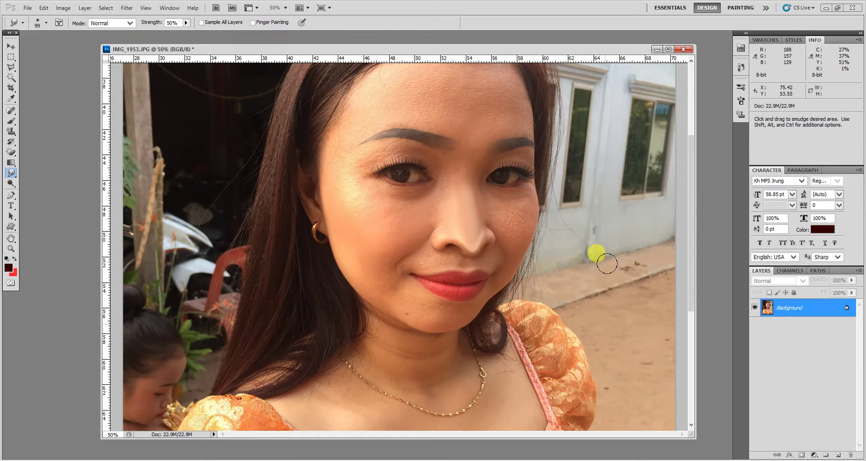
right_click(11, 172)
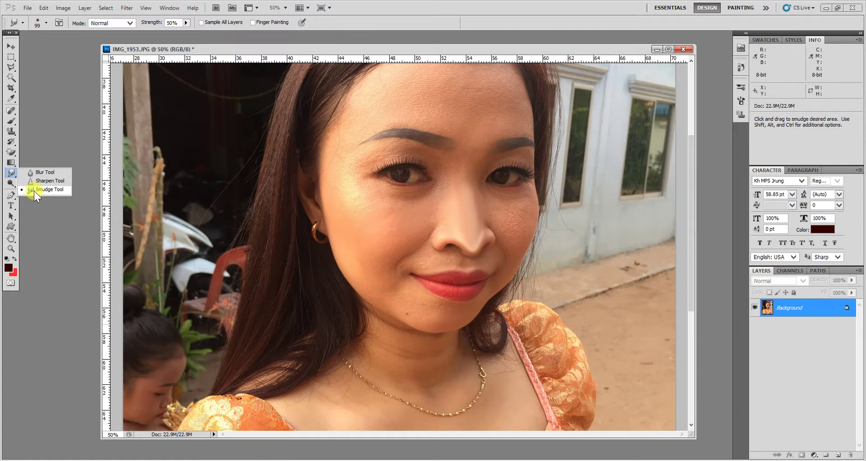
Zoom in and blur the cheek skin near the earring at 69% strength
left_click(34, 190)
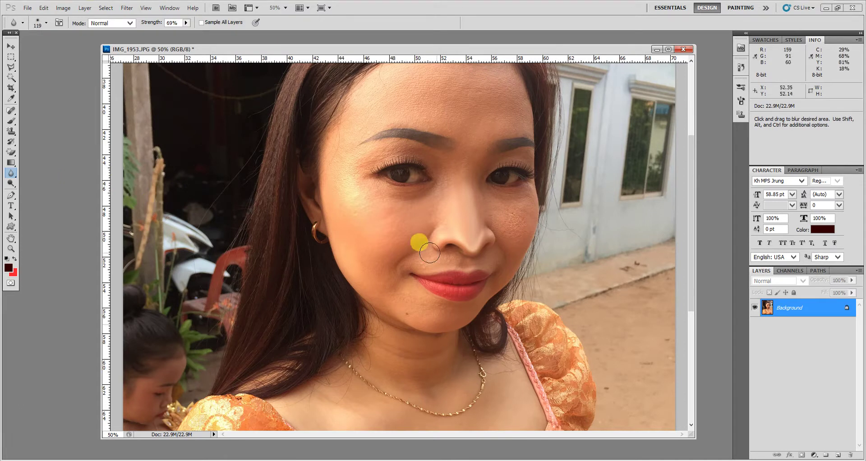
scroll(360, 213, "up", 2)
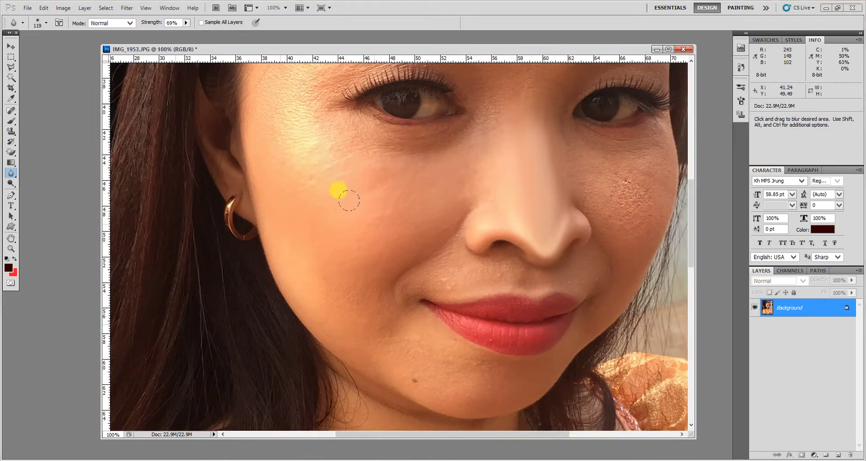
left_click_drag(317, 185, 339, 192)
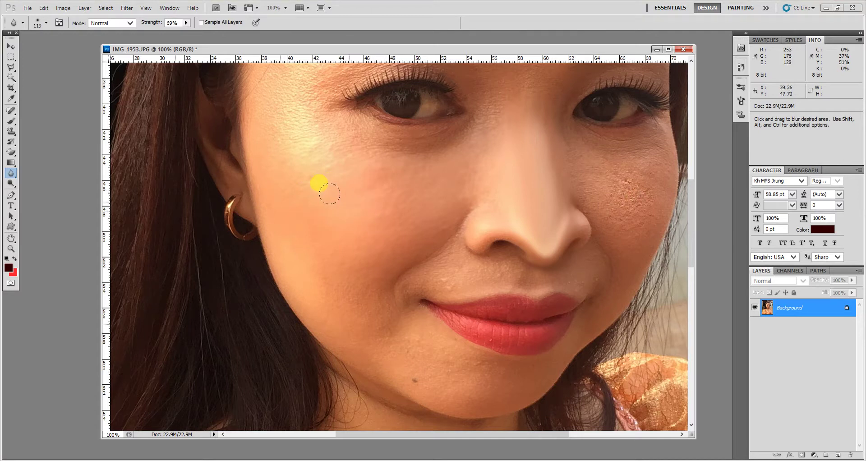
left_click(16, 173)
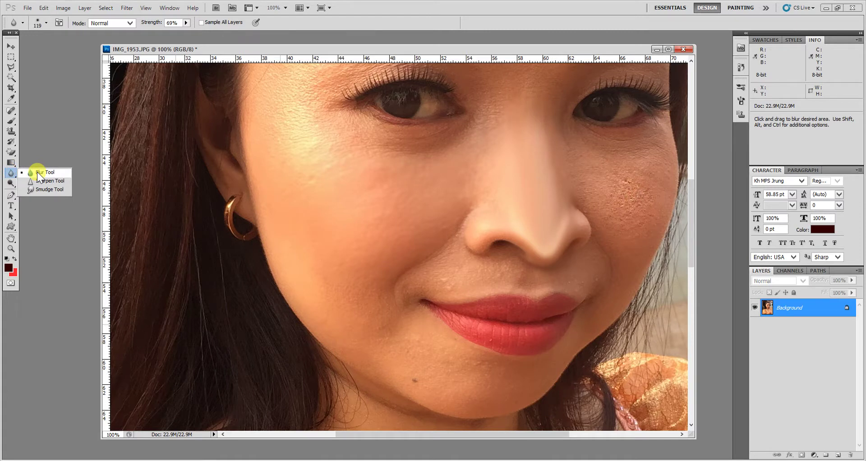
left_click(37, 172)
Blur the grainy sharpened patch on the right cheek back toward smooth skin with the Blur Tool
left_click(12, 181)
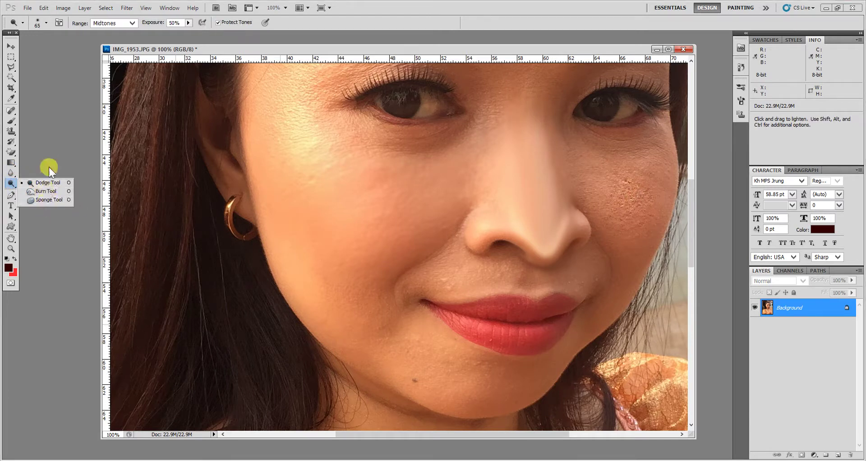
left_click(11, 174)
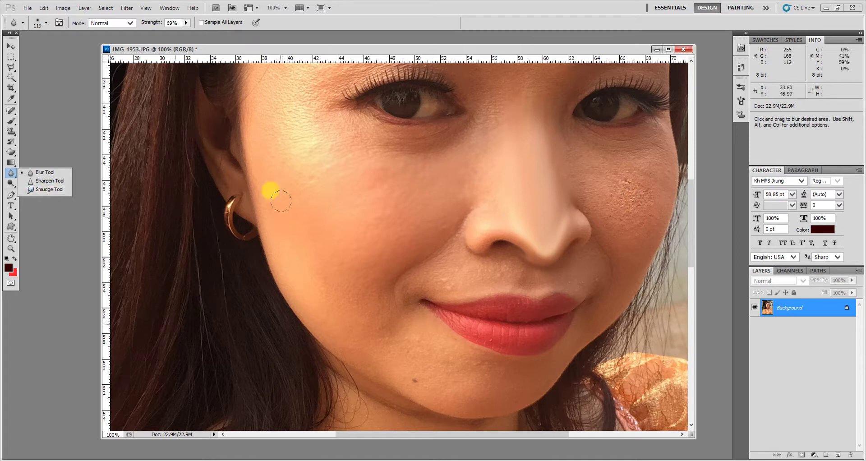
left_click(338, 165)
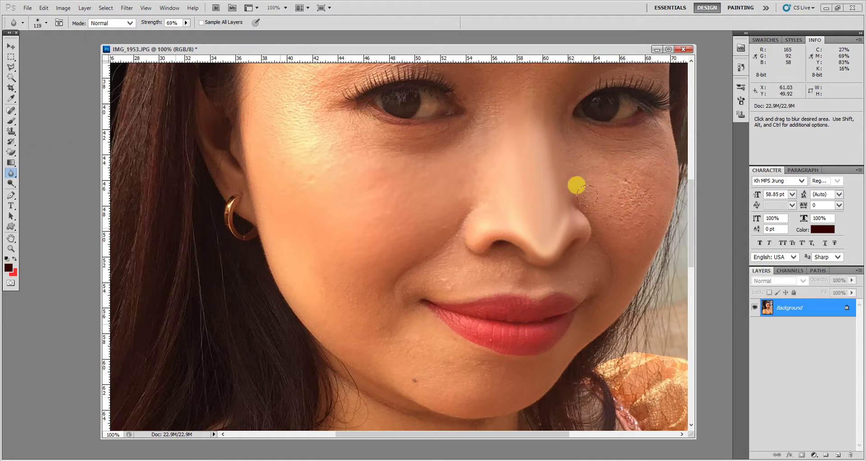
left_click_drag(587, 181, 603, 209)
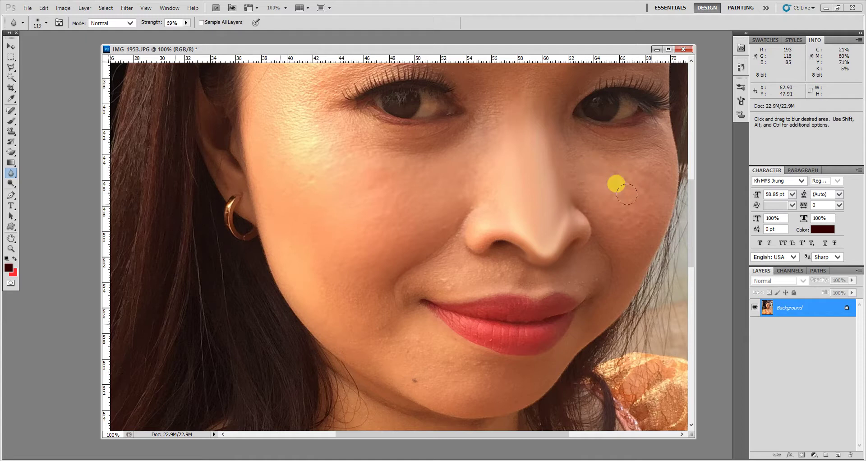
mouse_move(603, 209)
left_mouse_down()
mouse_move(635, 141)
mouse_move(624, 232)
mouse_move(633, 146)
mouse_move(564, 142)
mouse_move(537, 172)
mouse_move(492, 146)
mouse_move(486, 163)
left_mouse_up()
Smudge the nose bridge, nose tip and cheek toward the ear at 50% strength
left_click(11, 173)
left_click(36, 187)
mouse_move(471, 181)
left_mouse_down()
mouse_move(479, 151)
mouse_move(480, 174)
mouse_move(574, 169)
mouse_move(505, 105)
mouse_move(534, 104)
mouse_move(526, 88)
mouse_move(544, 152)
mouse_move(548, 119)
mouse_move(510, 83)
mouse_move(558, 137)
mouse_move(540, 121)
mouse_move(577, 193)
mouse_move(451, 259)
mouse_move(480, 201)
mouse_move(471, 213)
mouse_move(501, 213)
mouse_move(506, 177)
mouse_move(500, 170)
mouse_move(501, 186)
mouse_move(497, 174)
mouse_move(495, 192)
mouse_move(496, 158)
mouse_move(502, 236)
mouse_move(482, 247)
mouse_move(490, 258)
left_mouse_up()
key("ctrl+minus")
left_click_drag(541, 153, 545, 157)
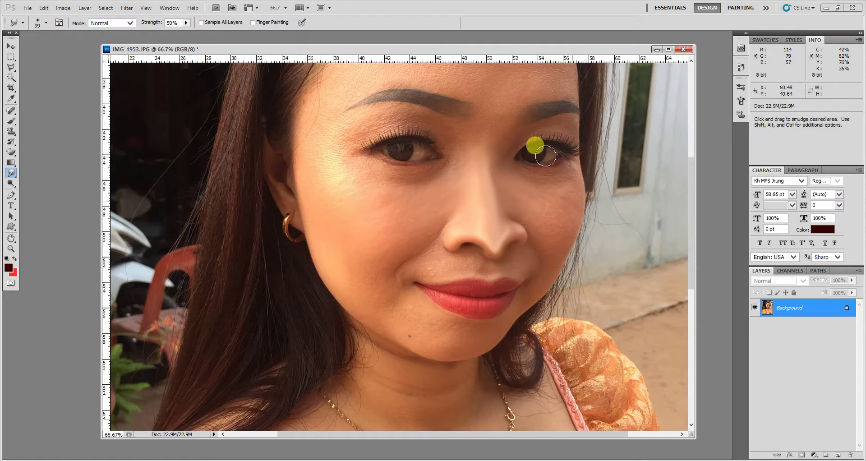
left_click(486, 225)
mouse_move(486, 225)
left_mouse_down()
mouse_move(527, 244)
mouse_move(359, 235)
mouse_move(442, 214)
mouse_move(417, 459)
left_mouse_up()
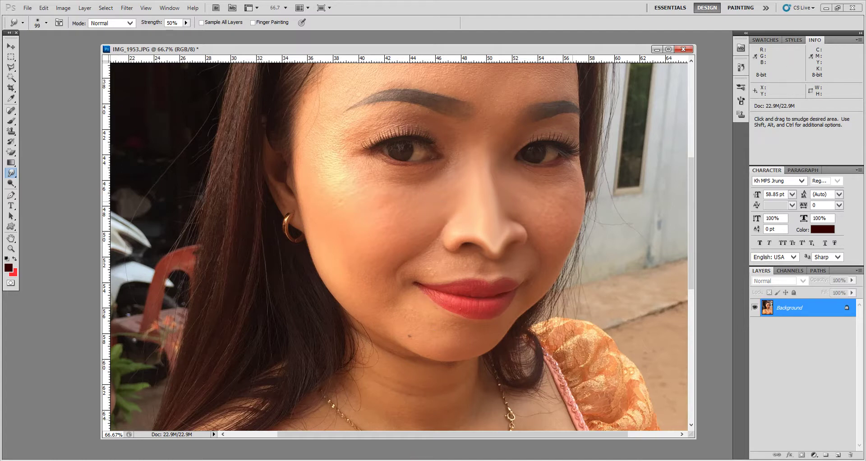